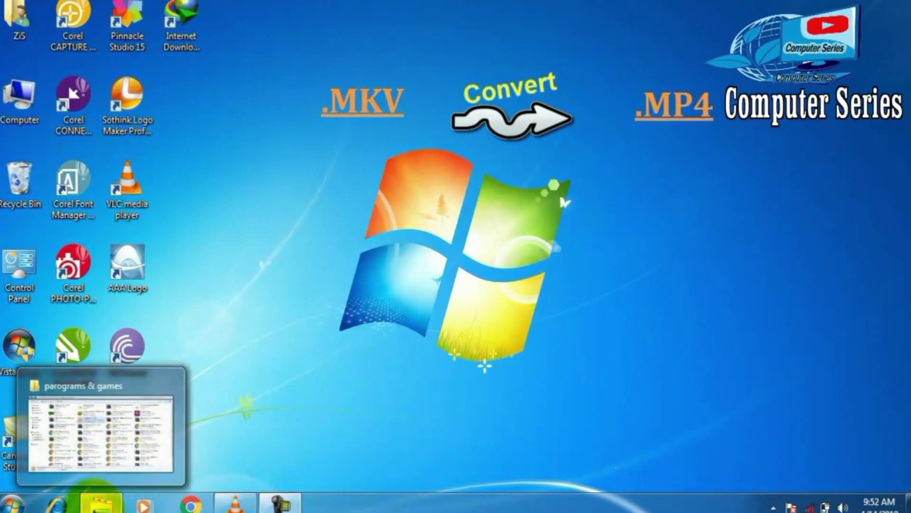
Install FormatFactory 4.5.0 from the formatfactory-4-5-0-0 installer into C:\Program Files (x86)\FormatFactory, leaving out Picosmos Picture Tools.
{"action": "left_click", "coordinate": [106, 498]}
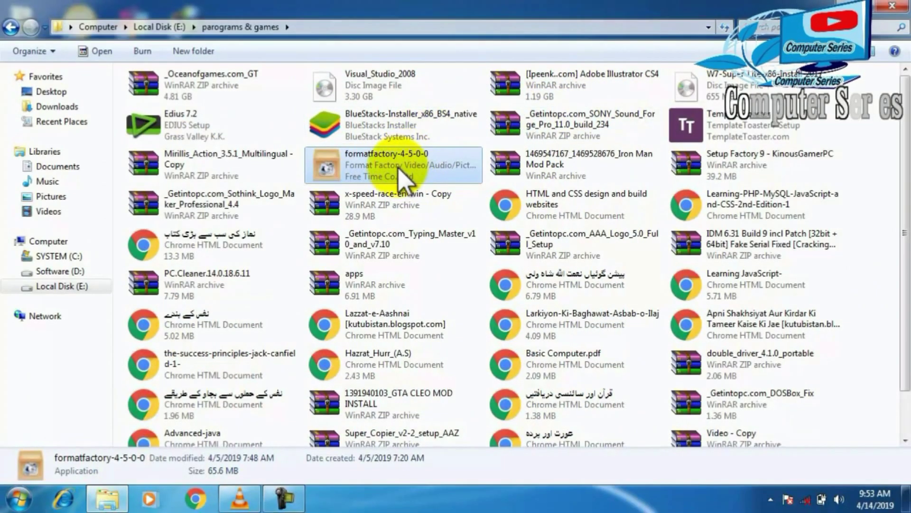
{"action": "mouse_move", "coordinate": [398, 172]}
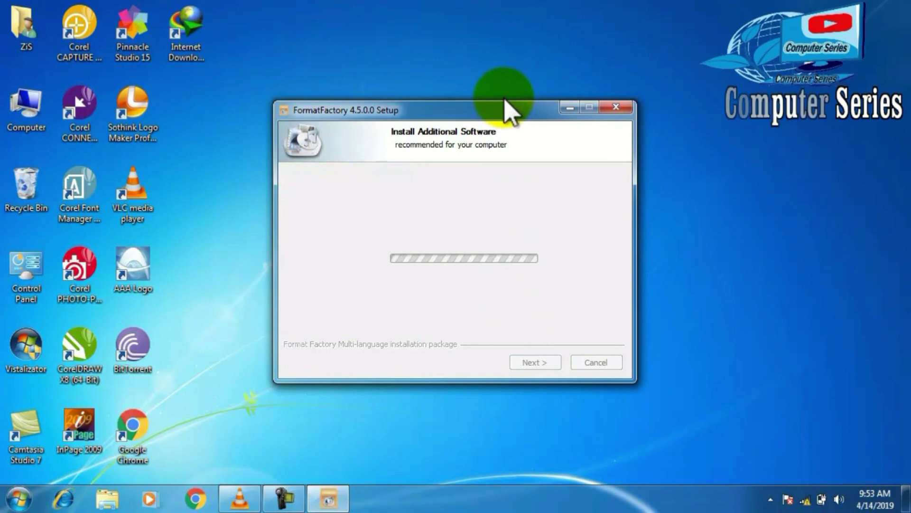
{"action": "left_click_drag", "start_coordinate": [495, 114], "coordinate": [523, 87]}
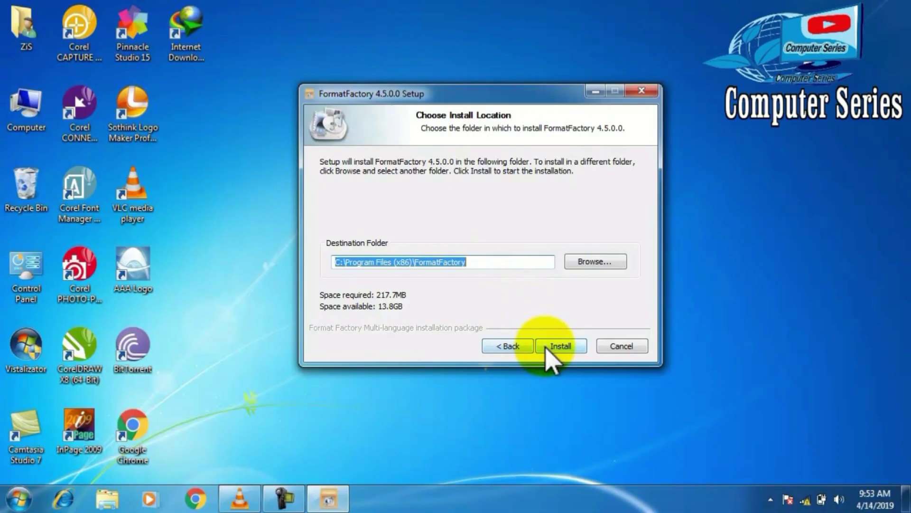
{"action": "left_click", "coordinate": [546, 347]}
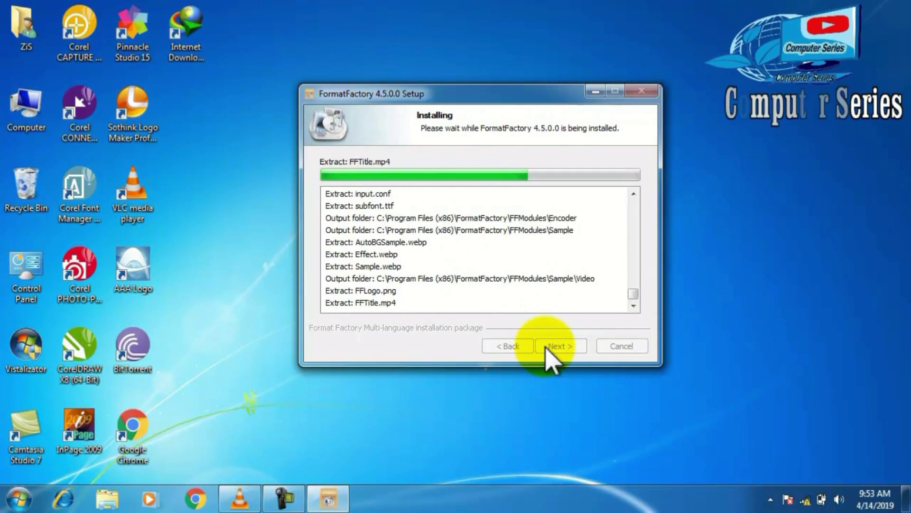
{"action": "left_click", "coordinate": [547, 346]}
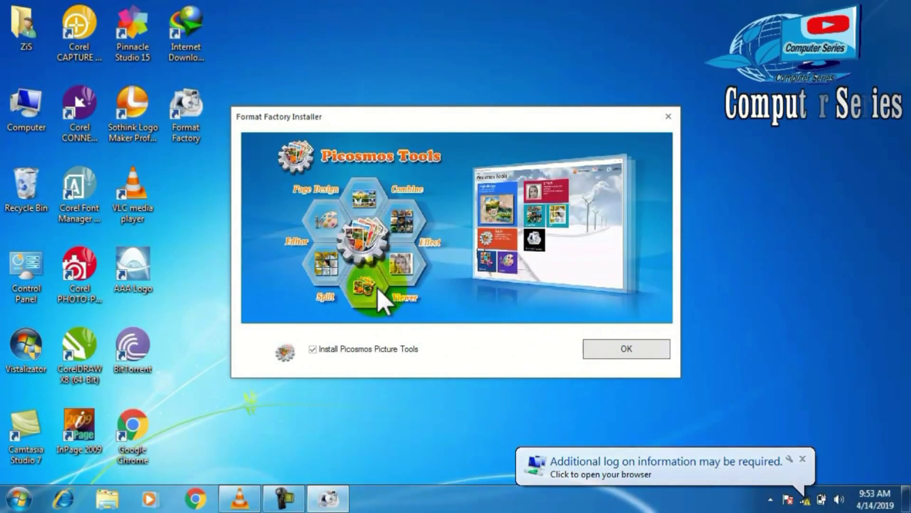
{"action": "left_click", "coordinate": [354, 350]}
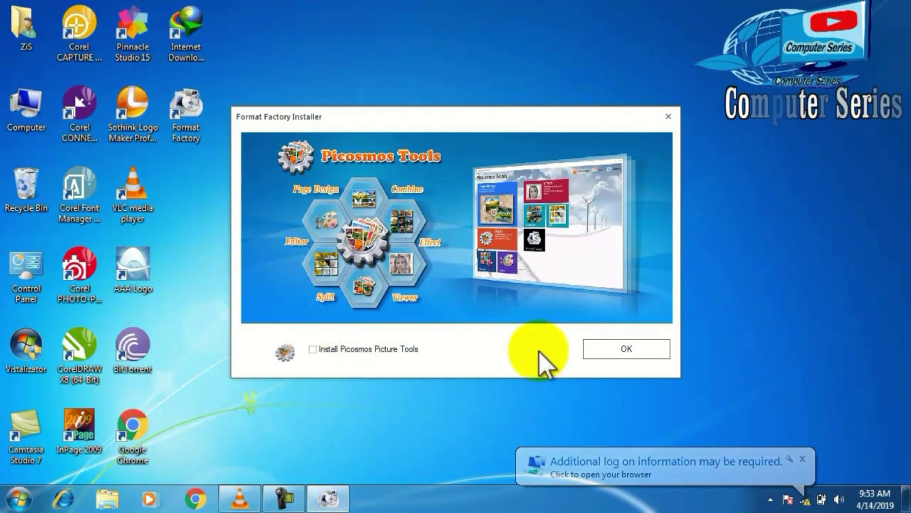
{"action": "left_click", "coordinate": [588, 348]}
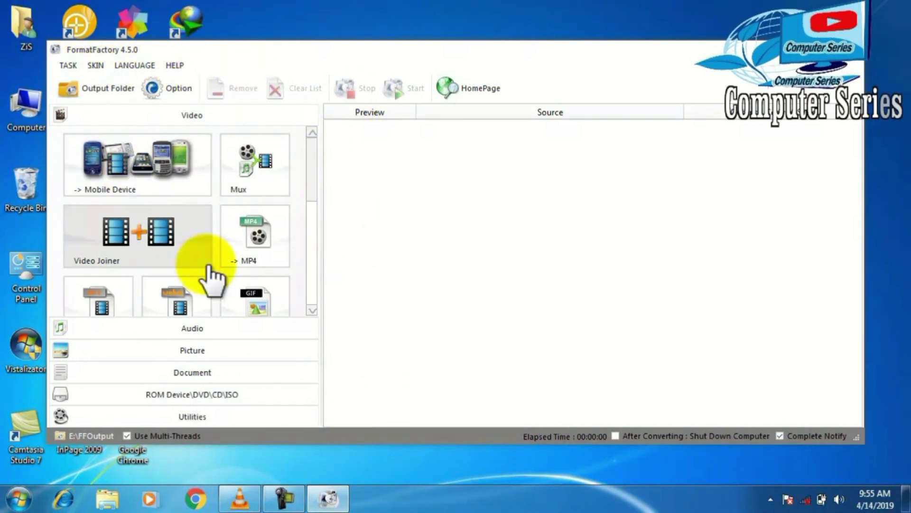
Find the MP4 target among the video conversion formats and open its conversion setup.
{"action": "left_click_drag", "start_coordinate": [312, 169], "coordinate": [306, 205]}
{"action": "left_click", "coordinate": [142, 196]}
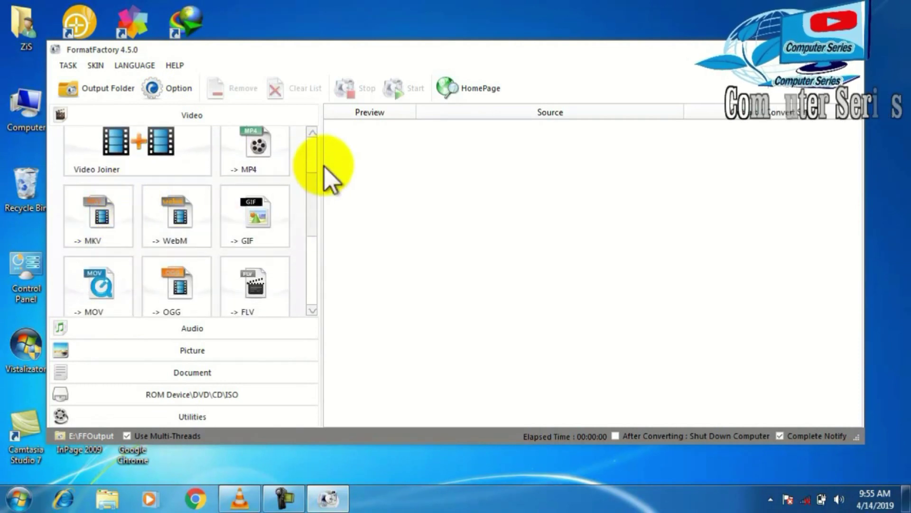
{"action": "scroll", "coordinate": [314, 162], "scroll_direction": "up", "scroll_amount": 3}
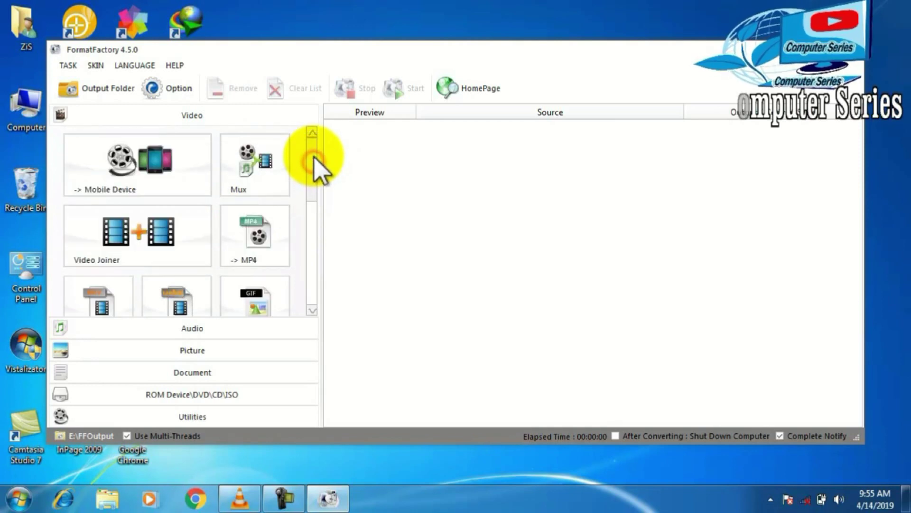
{"action": "mouse_move", "coordinate": [311, 149]}
{"action": "left_mouse_down"}
{"action": "mouse_move", "coordinate": [308, 231]}
{"action": "mouse_move", "coordinate": [320, 153]}
{"action": "mouse_move", "coordinate": [338, 109]}
{"action": "mouse_move", "coordinate": [323, 142]}
{"action": "mouse_move", "coordinate": [332, 135]}
{"action": "mouse_move", "coordinate": [315, 140]}
{"action": "left_mouse_up"}
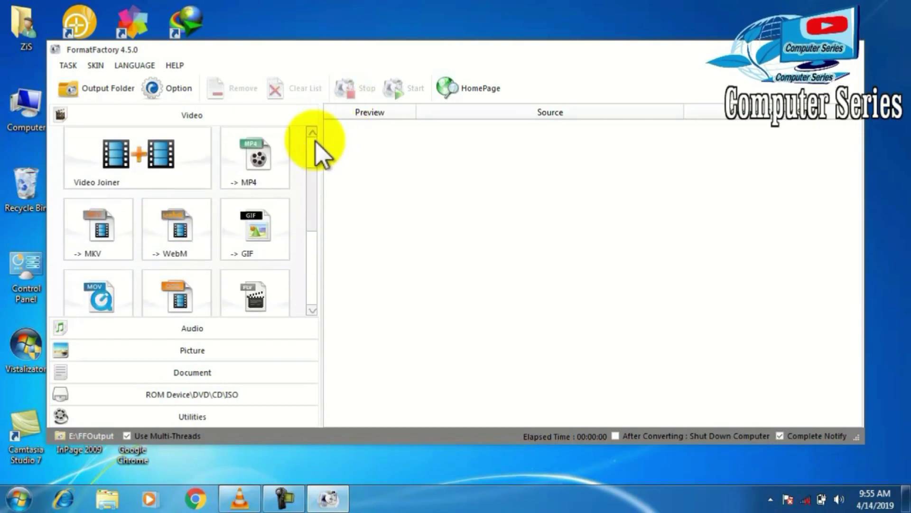
{"action": "left_click", "coordinate": [255, 154]}
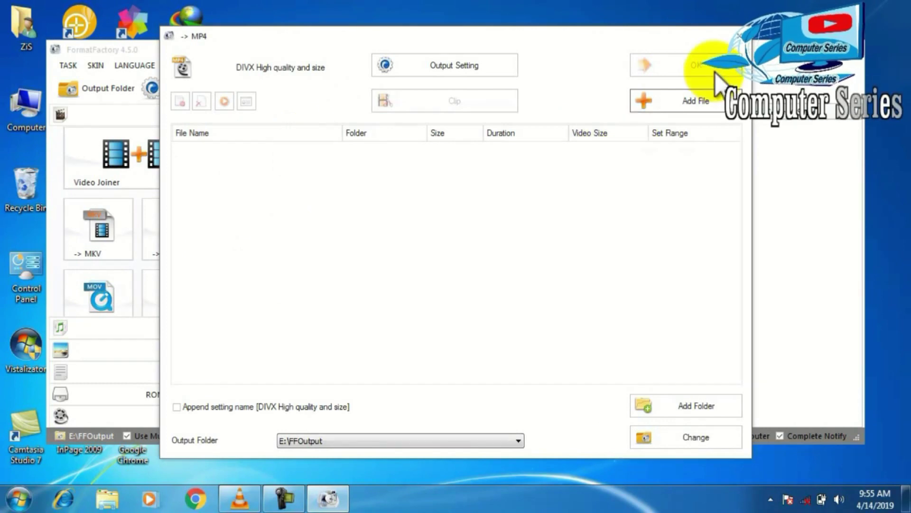
Add the MKV video "Aaj Ro Len De Full Video Song" from the Songs folder on Local Disk (E:) to the conversion list.
{"action": "left_click", "coordinate": [705, 101]}
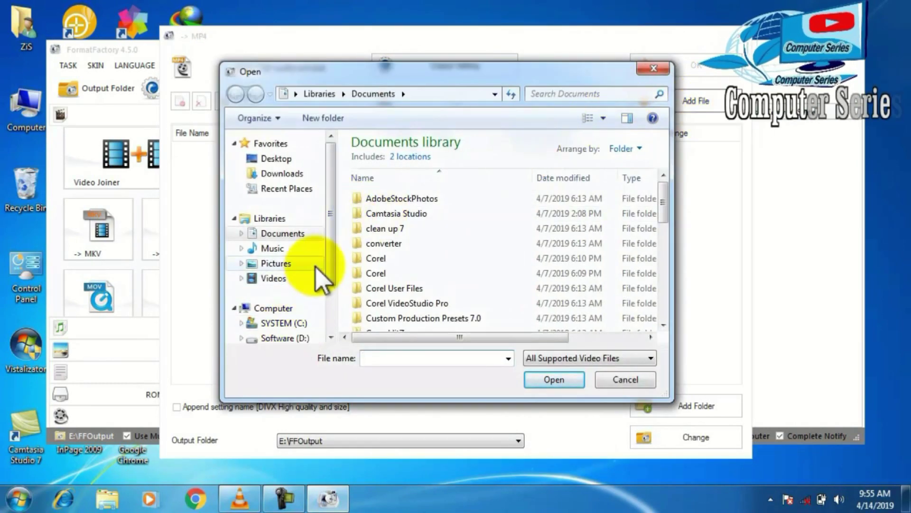
{"action": "left_click_drag", "start_coordinate": [326, 260], "coordinate": [328, 284]}
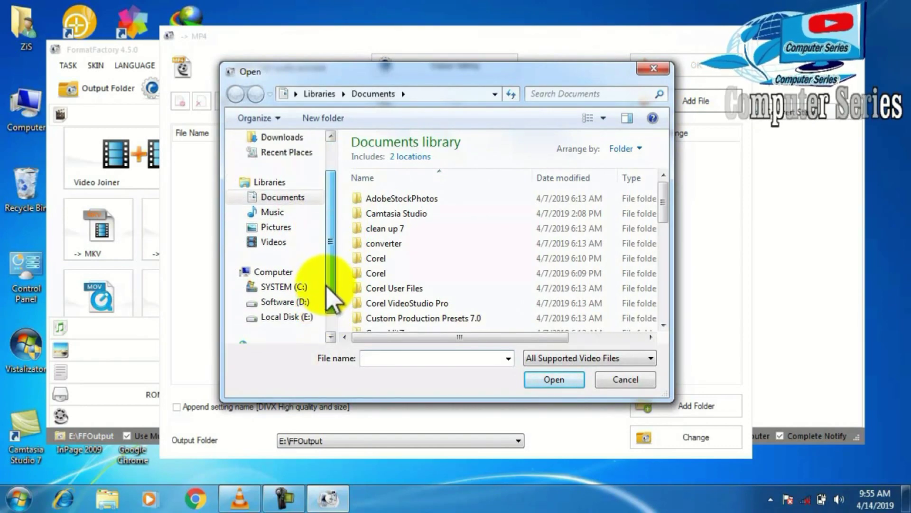
{"action": "left_click", "coordinate": [287, 317]}
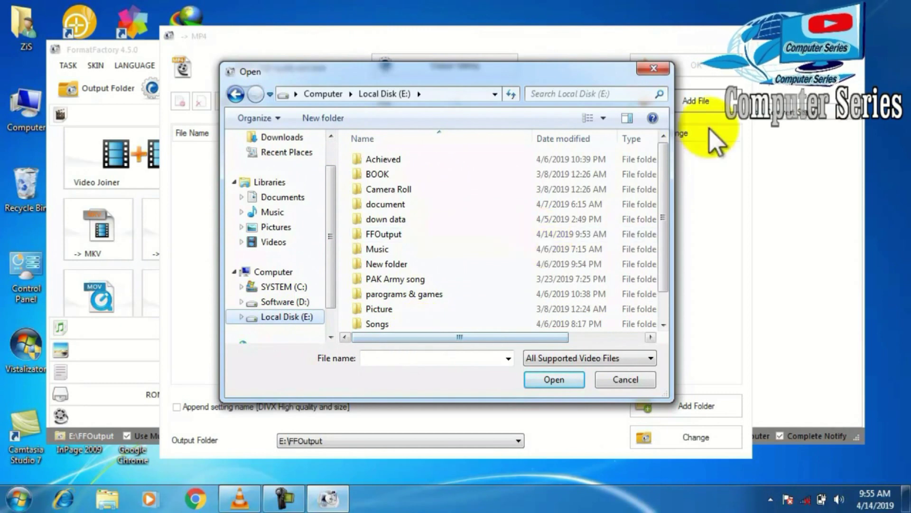
{"action": "scroll", "coordinate": [671, 186], "scroll_direction": "down", "scroll_amount": 1}
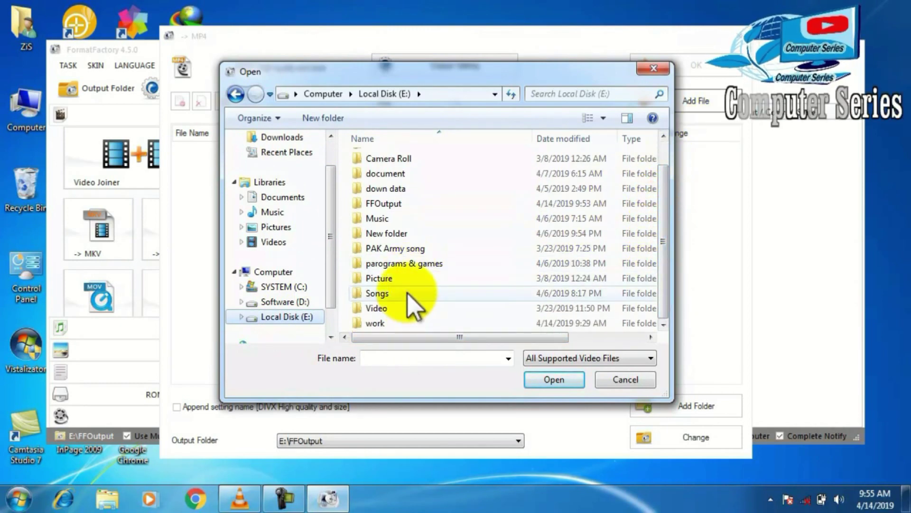
{"action": "double_click", "coordinate": [408, 292]}
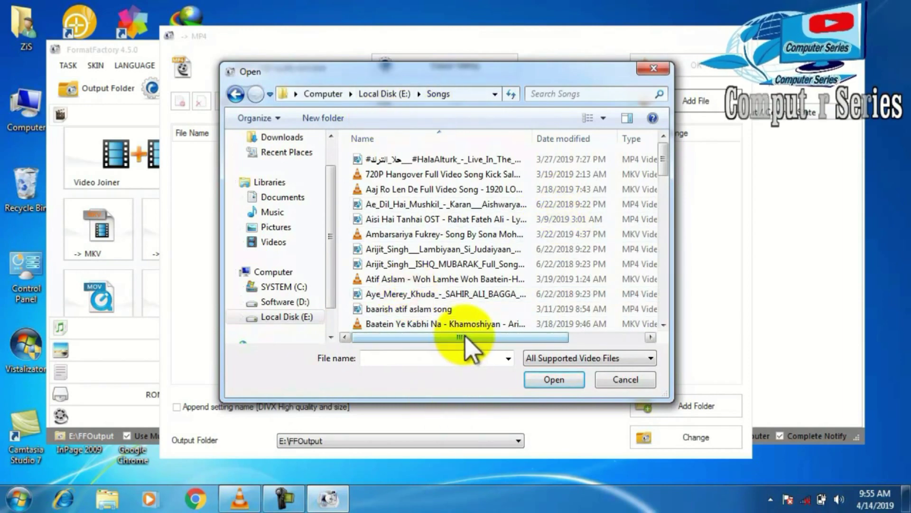
{"action": "left_click_drag", "start_coordinate": [466, 335], "coordinate": [485, 333]}
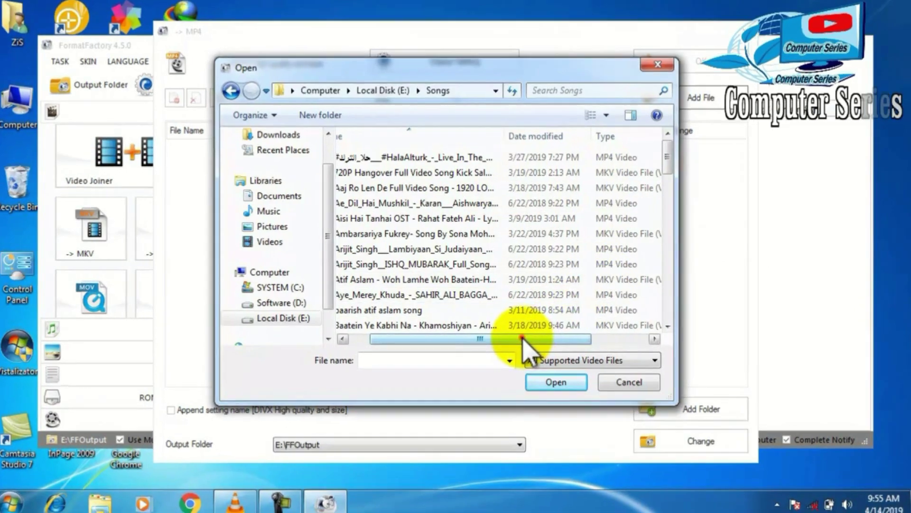
{"action": "left_click_drag", "start_coordinate": [527, 337], "coordinate": [583, 338]}
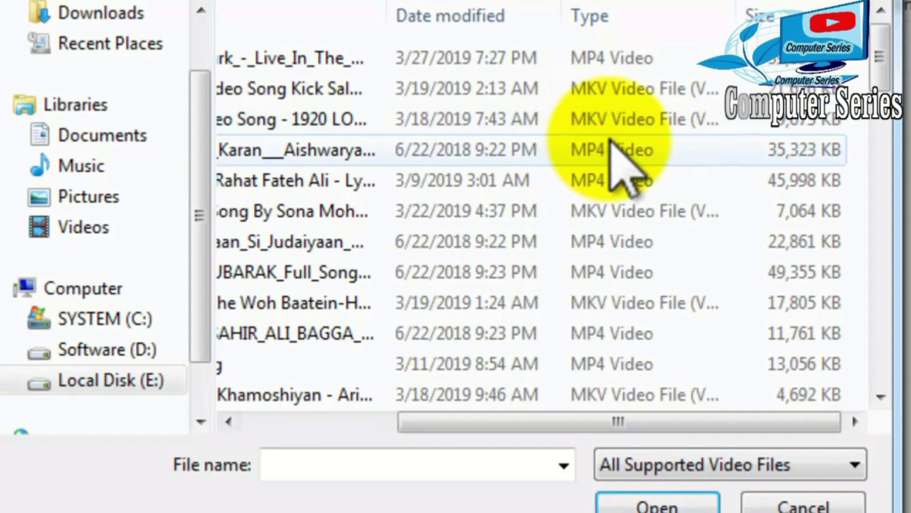
{"action": "left_click", "coordinate": [512, 122]}
{"action": "double_click", "coordinate": [513, 122]}
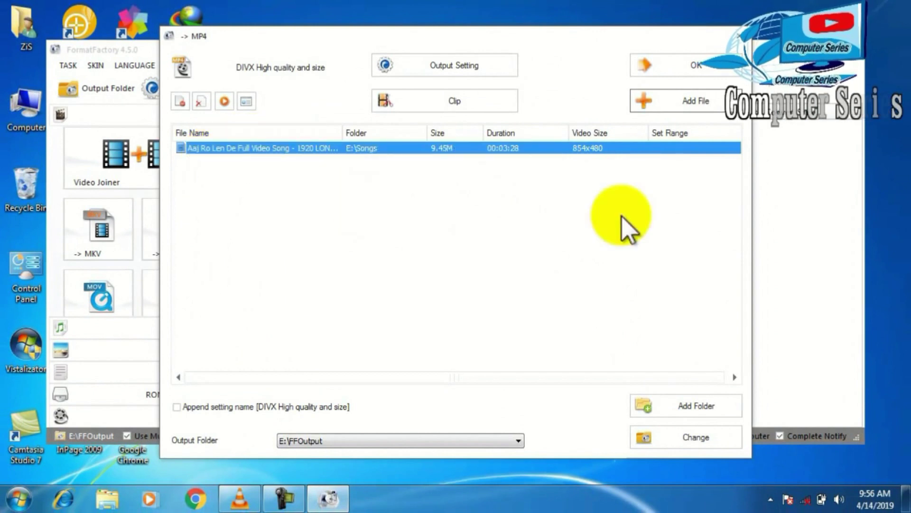
Run the MP4 conversion of the added video and open its output folder.
{"action": "left_click", "coordinate": [682, 70]}
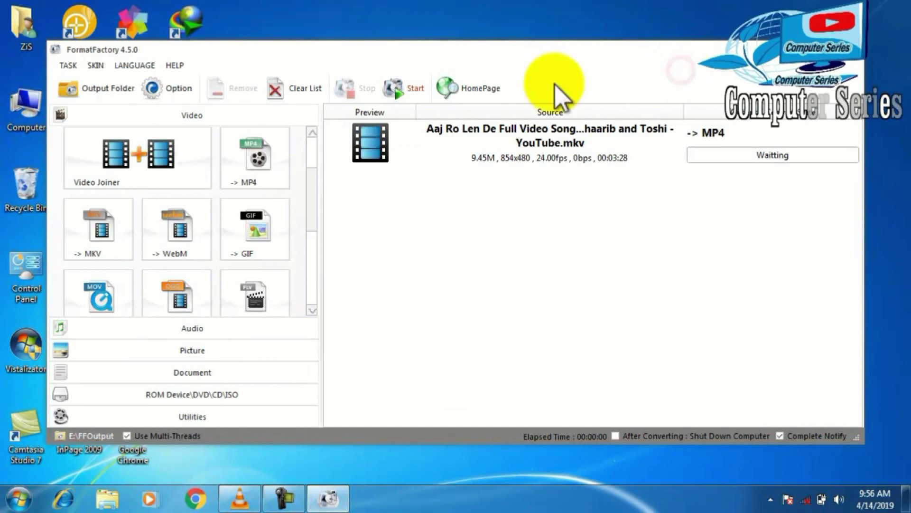
{"action": "left_click", "coordinate": [400, 87]}
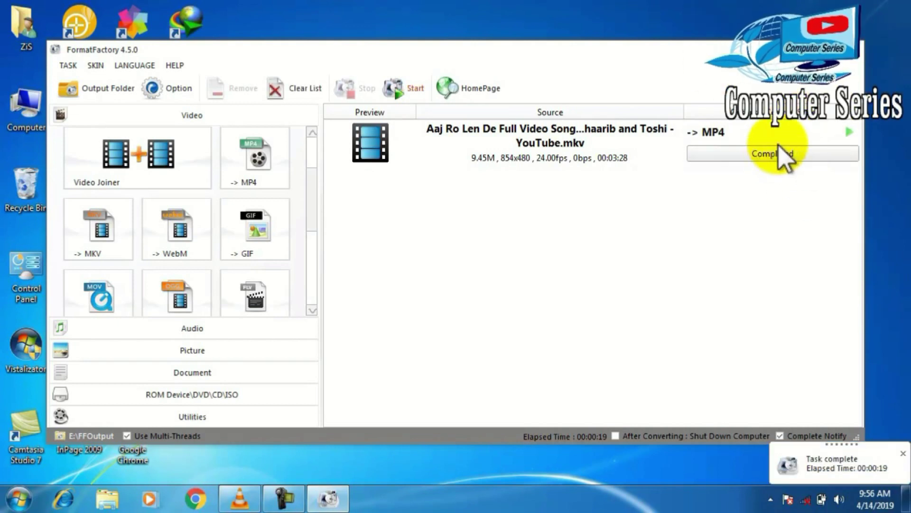
{"action": "right_click", "coordinate": [673, 131]}
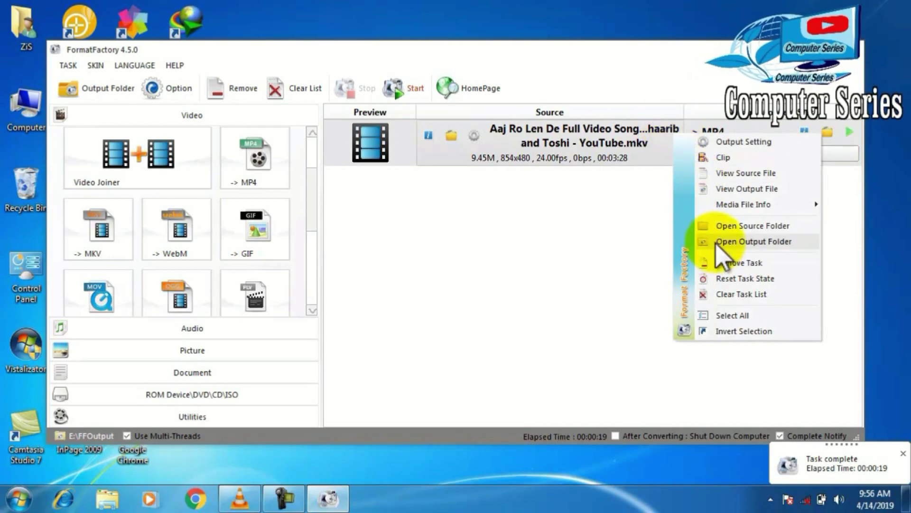
{"action": "left_click", "coordinate": [717, 240]}
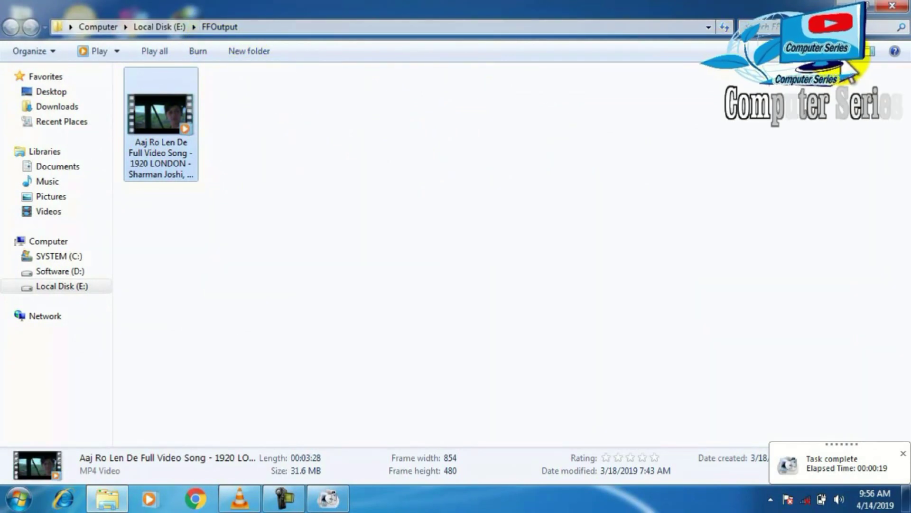
Show the FFOutput folder in the details view and check the converted video's file type.
{"action": "left_click", "coordinate": [837, 64]}
{"action": "left_click", "coordinate": [840, 65]}
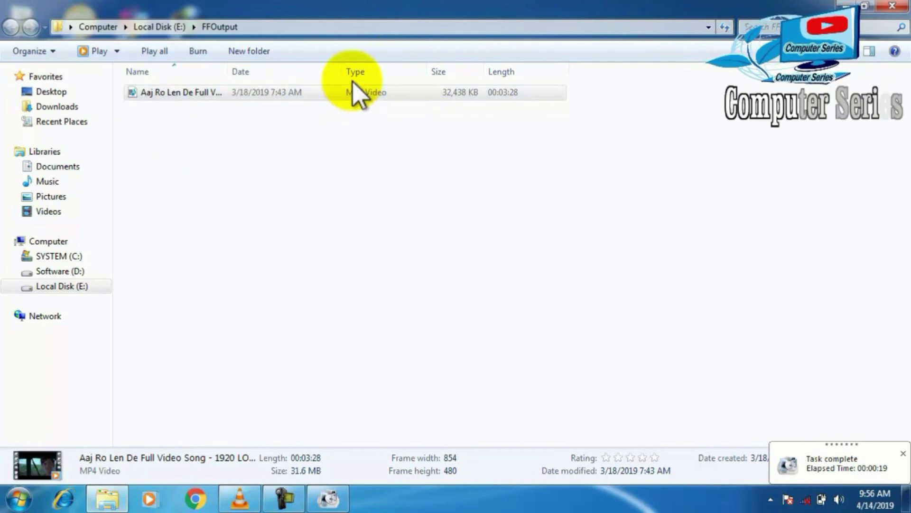
{"action": "left_click", "coordinate": [354, 94]}
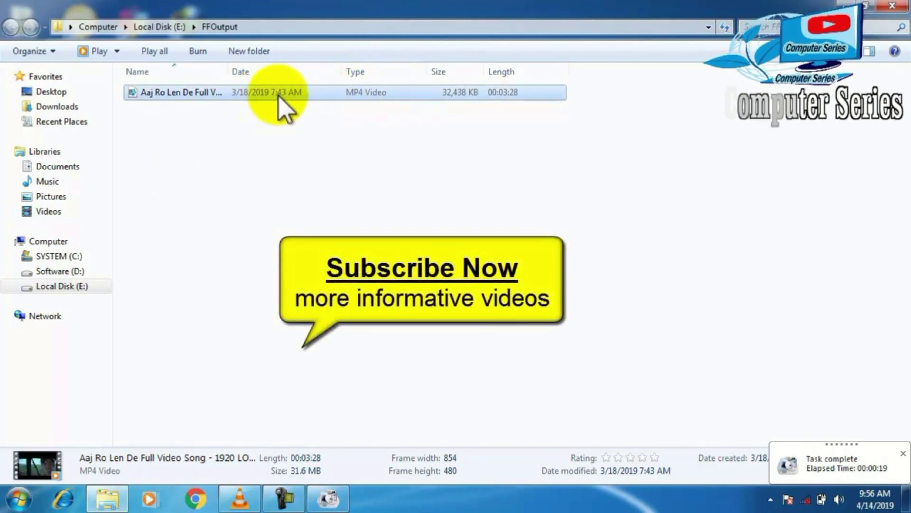
{"action": "left_click", "coordinate": [360, 91]}
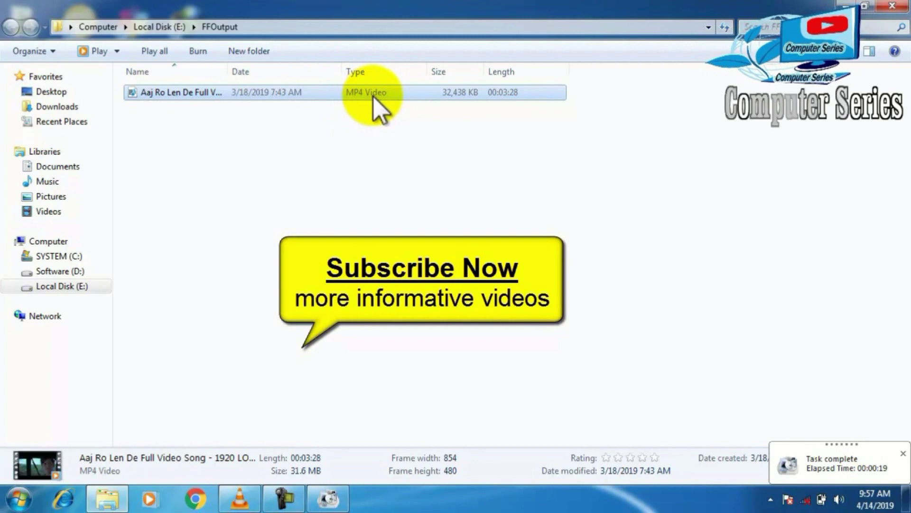
{"action": "left_click", "coordinate": [349, 101]}
{"action": "left_click", "coordinate": [353, 97]}
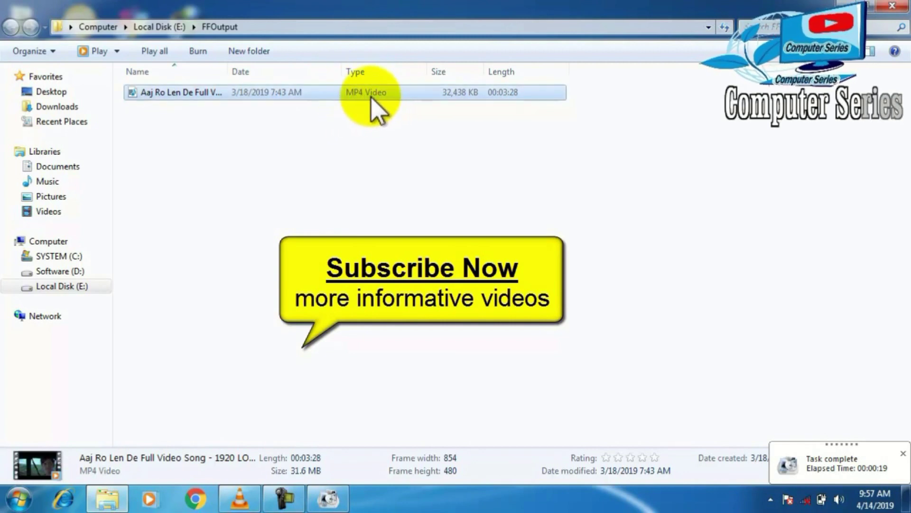